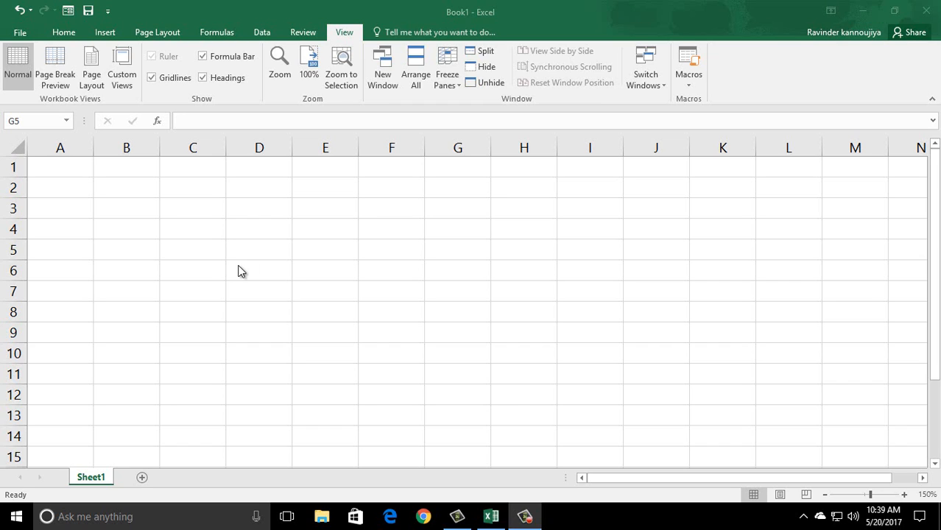
click(293, 276)
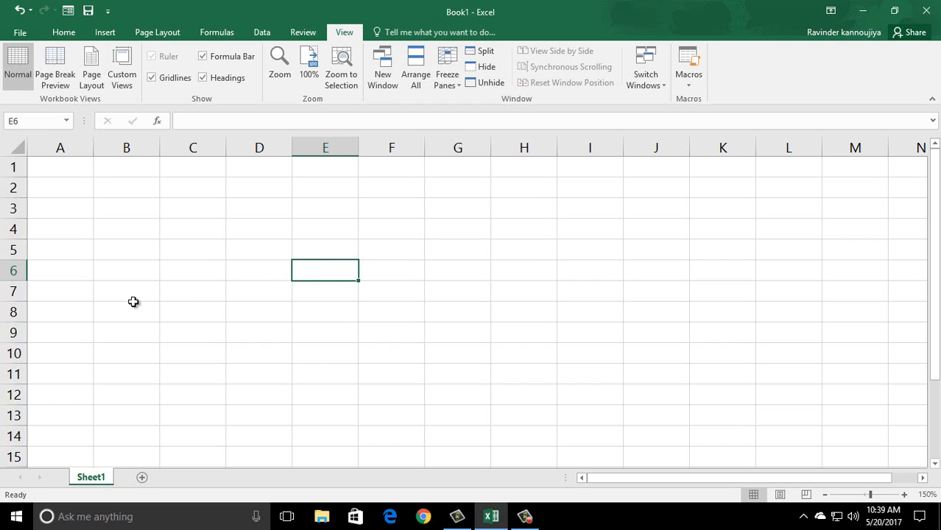
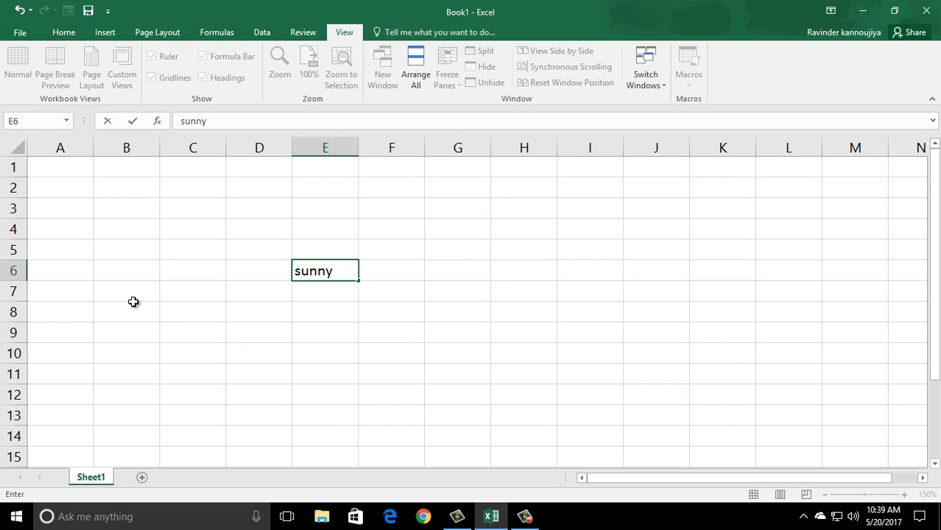
key(Tab)
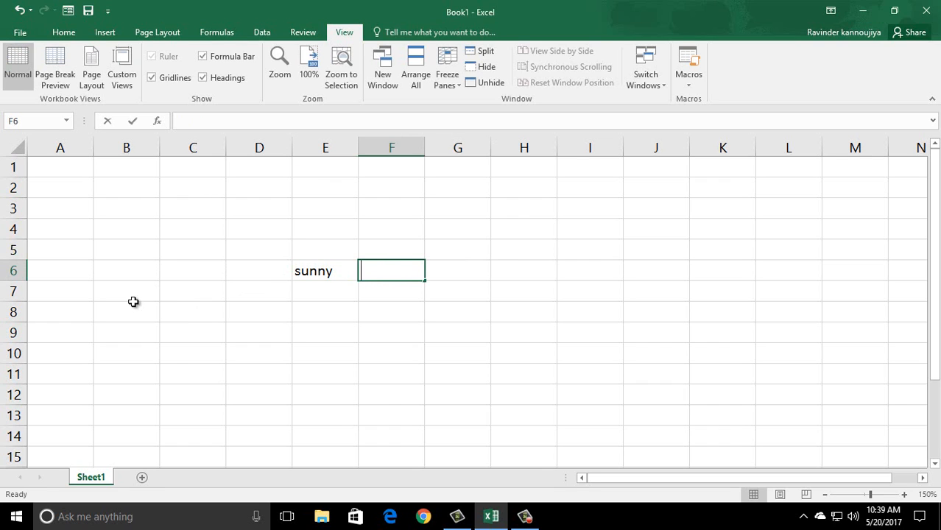
key(Tab)
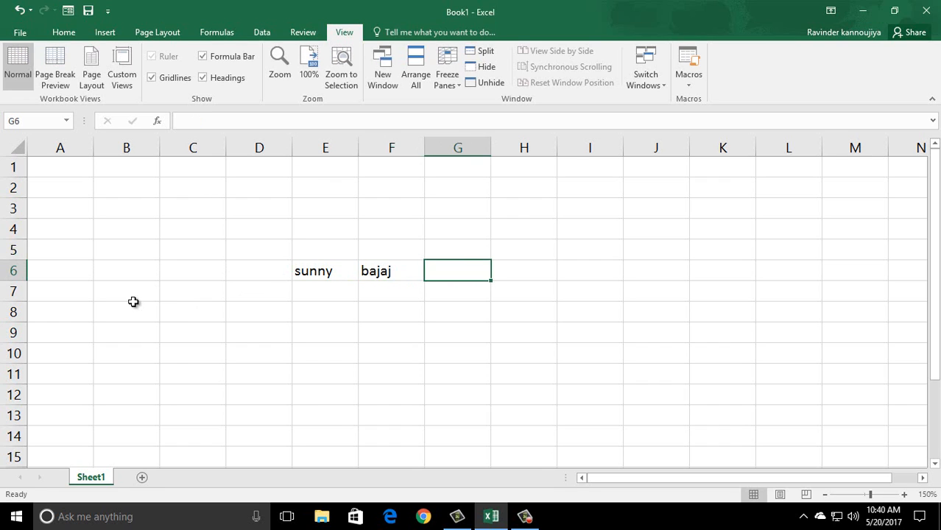
- Move the selection along row 6 to the empty result cell H6
key(Left)
key(Left)
key(Right)
key(Left)
key(Right)
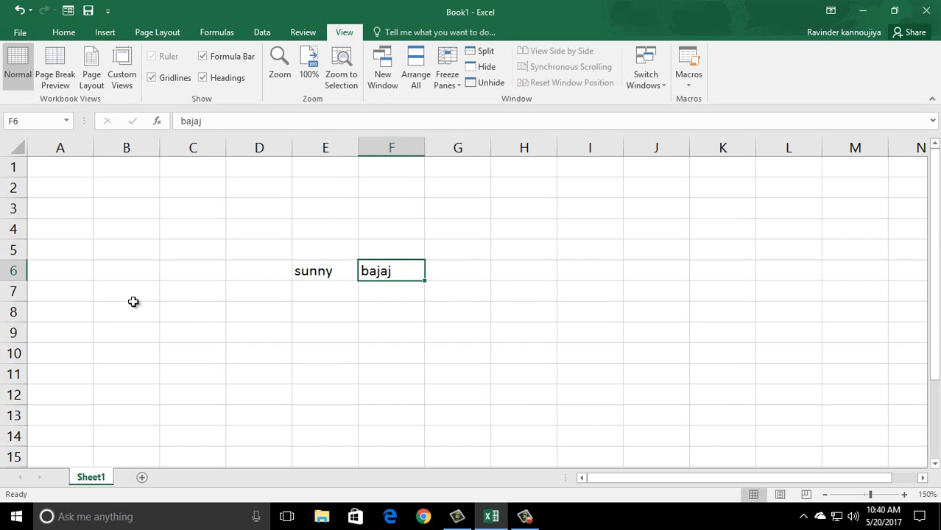
key(Left)
key(Right)
key(Left)
key(Right)
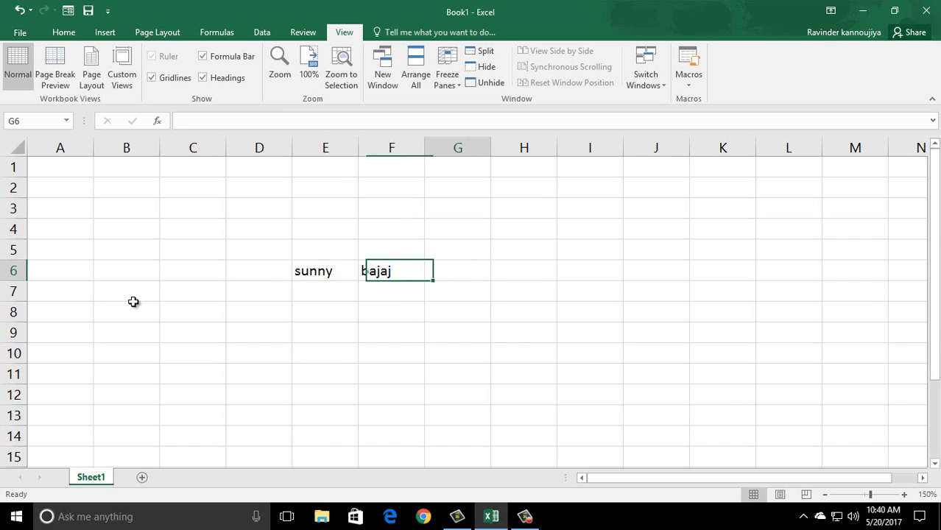
key(Right)
key(Right)
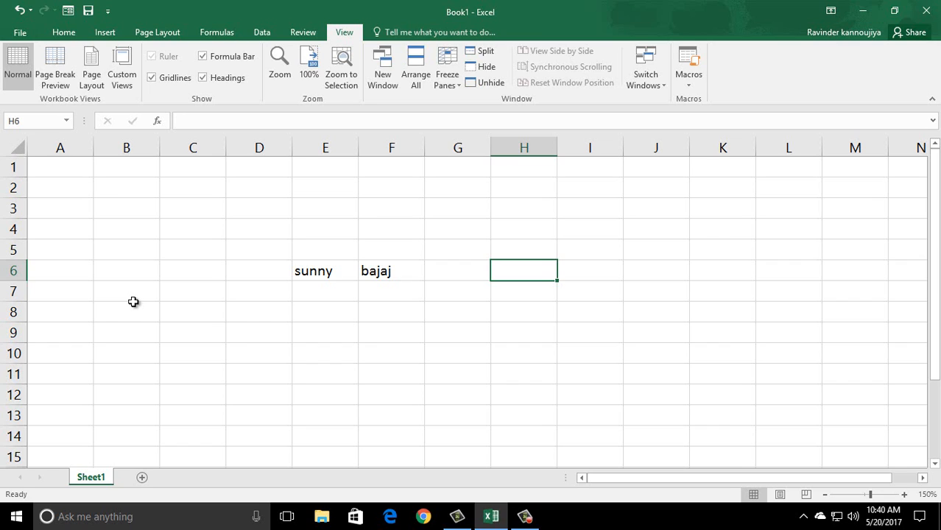
- Begin the formula =CONCATENATE( in H6 using the autocomplete suggestion
text(=)
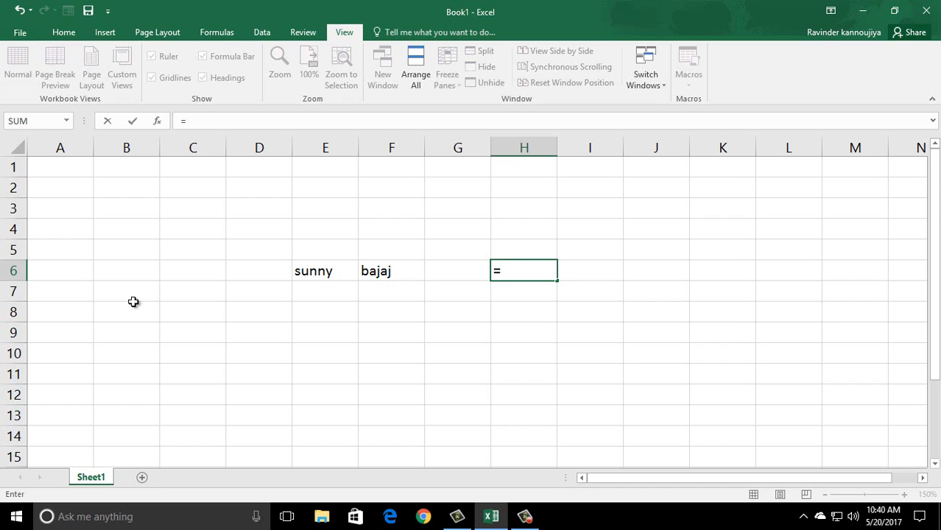
text(con)
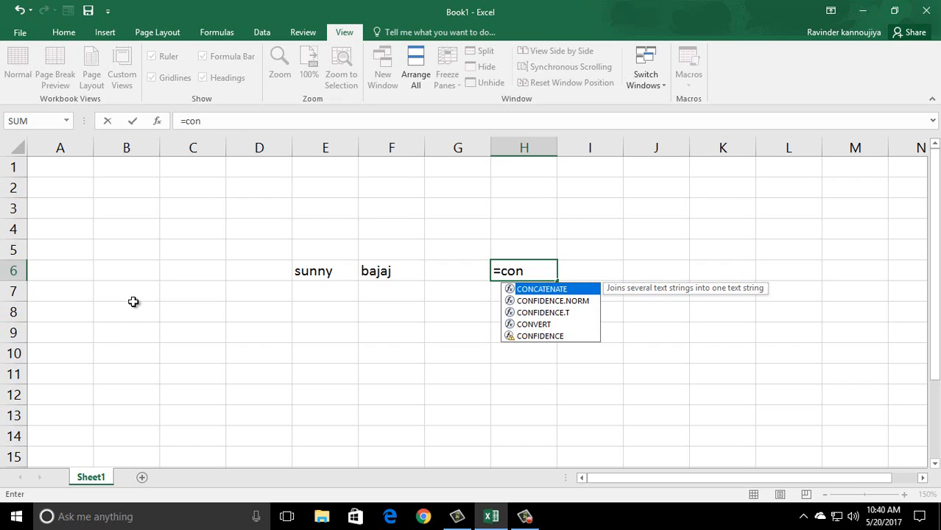
key(Tab)
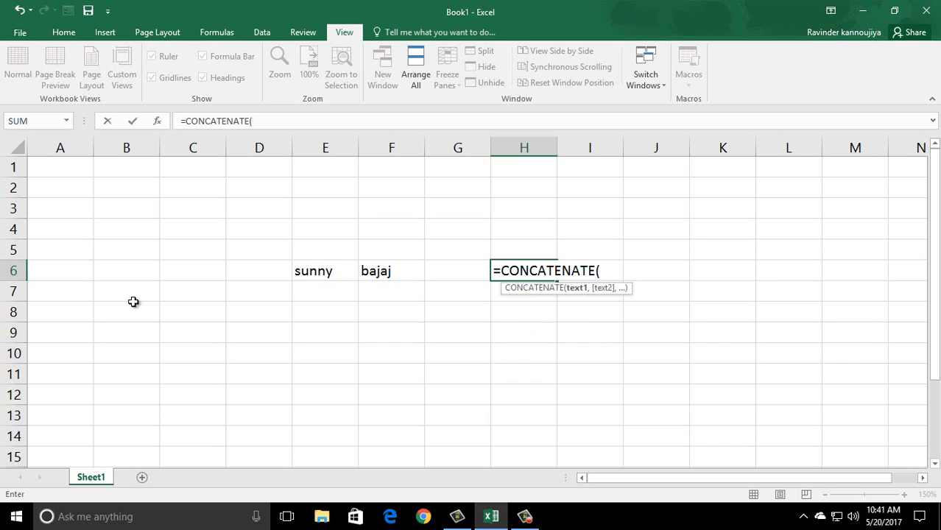
key(Left)
key(Left)
key(Left)
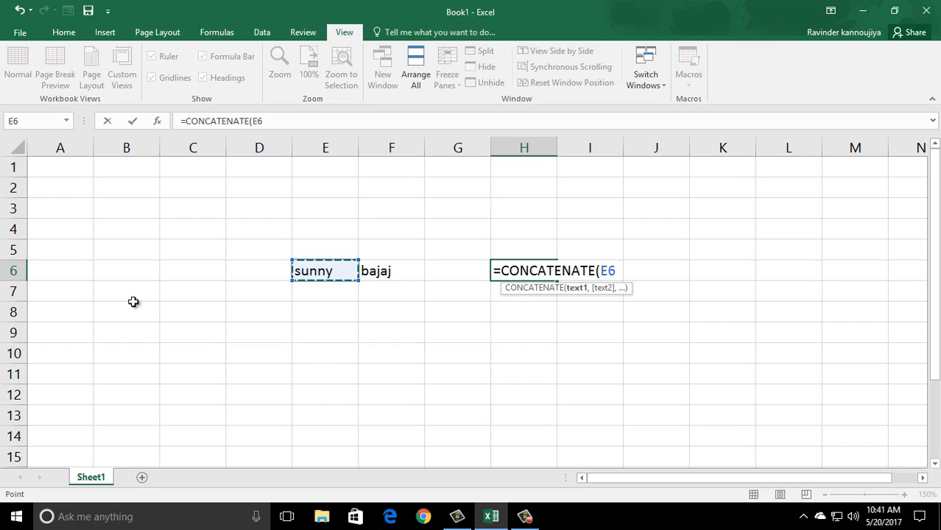
text(,)
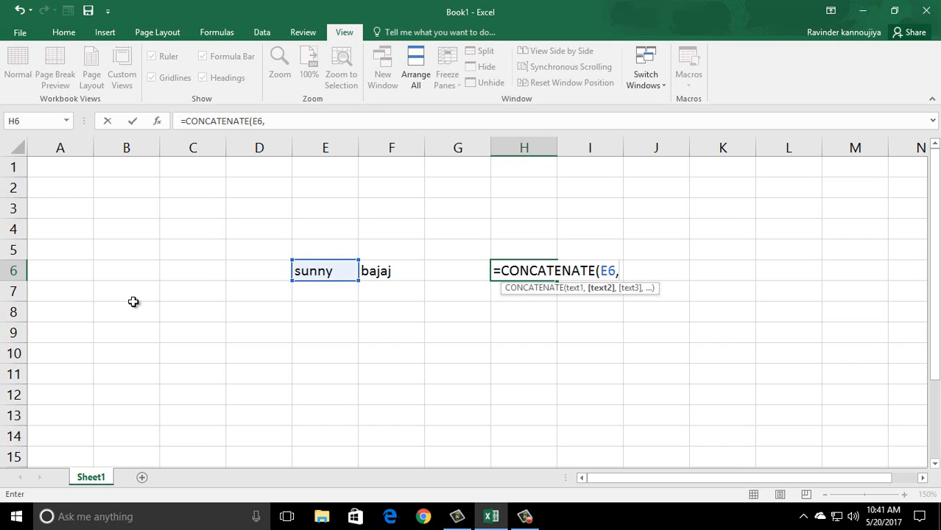
key(Left)
key(Left)
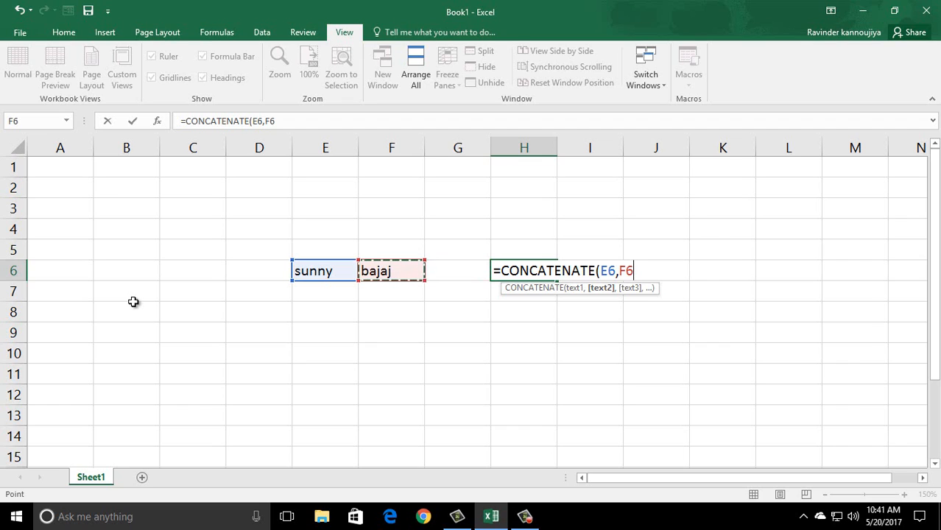
text())
key(Return)
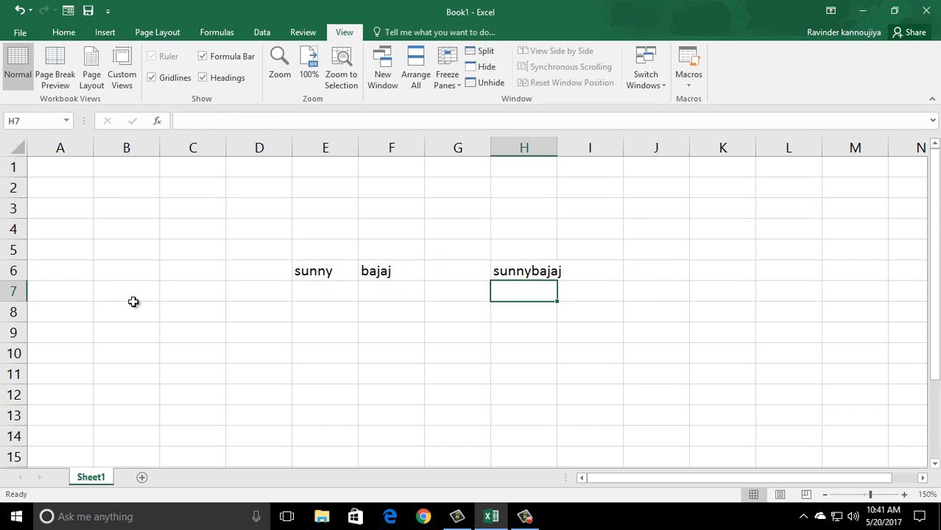
key(Up)
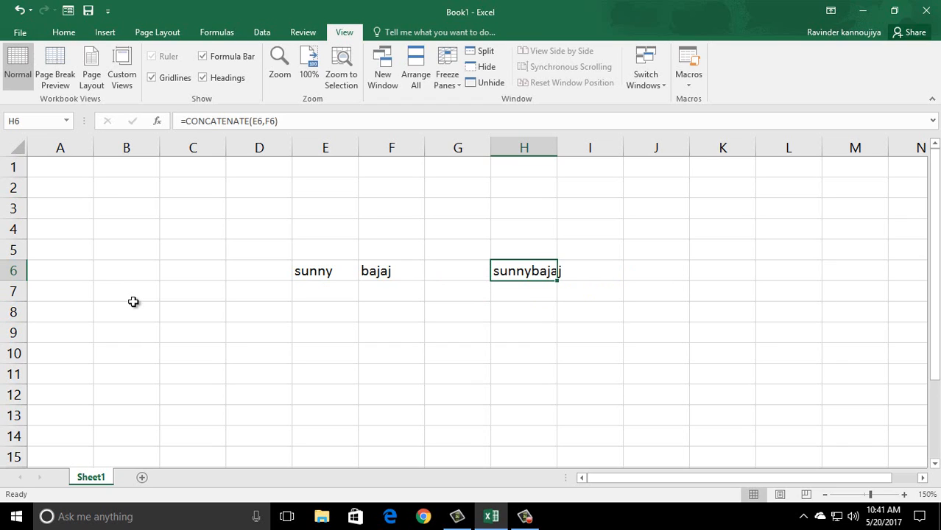
key(Left)
key(Right)
key(Right)
key(Right)
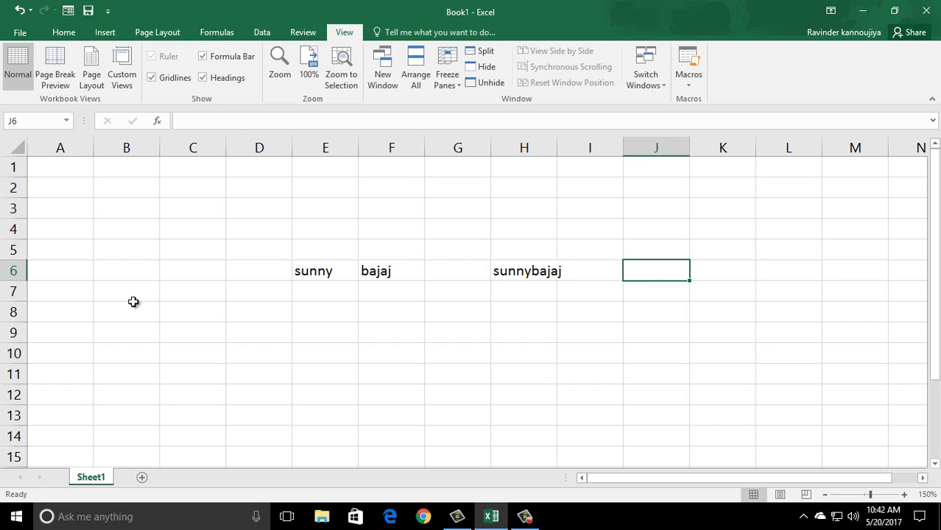
text(=con)
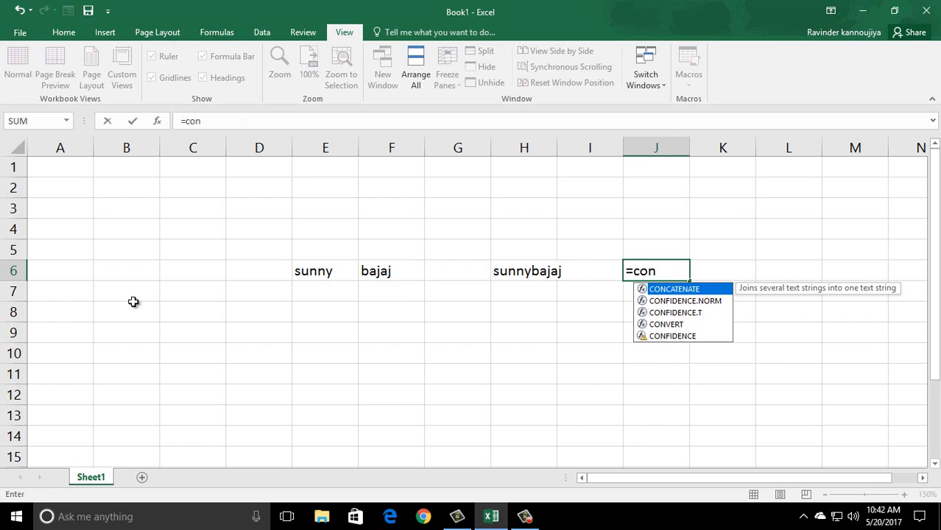
key(Tab)
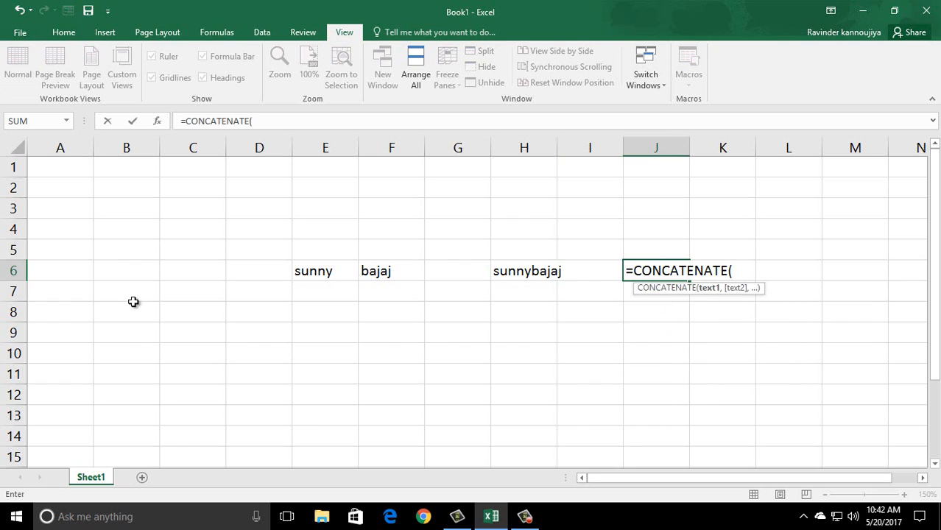
key(Left)
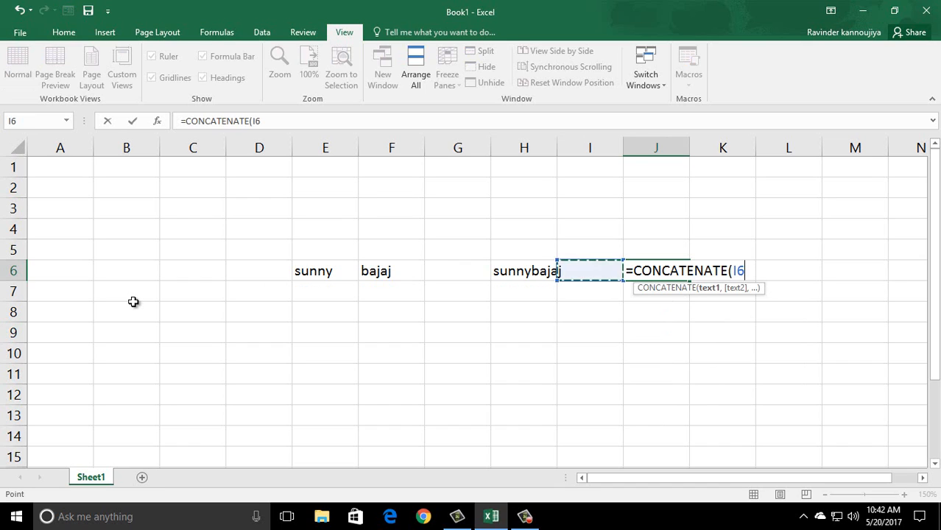
key(Left)
key(Left)
key(Left)
key(Left)
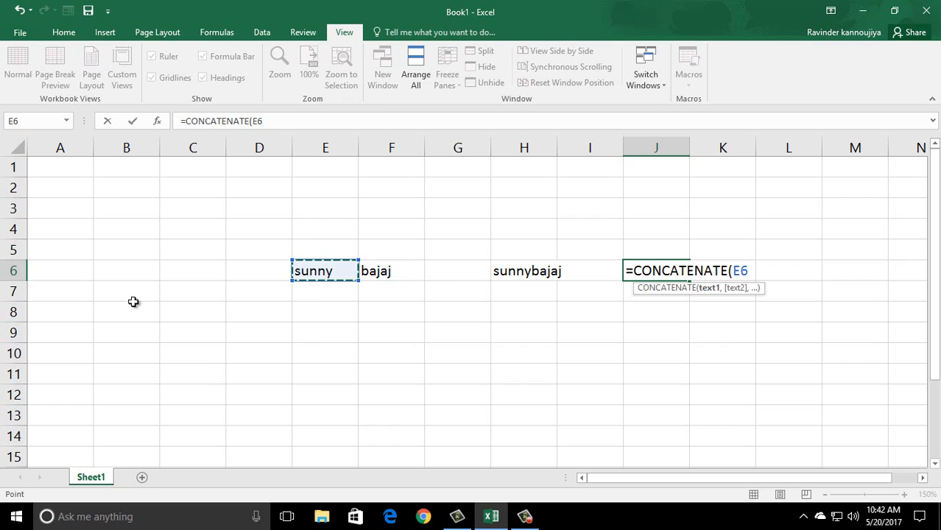
text(,")
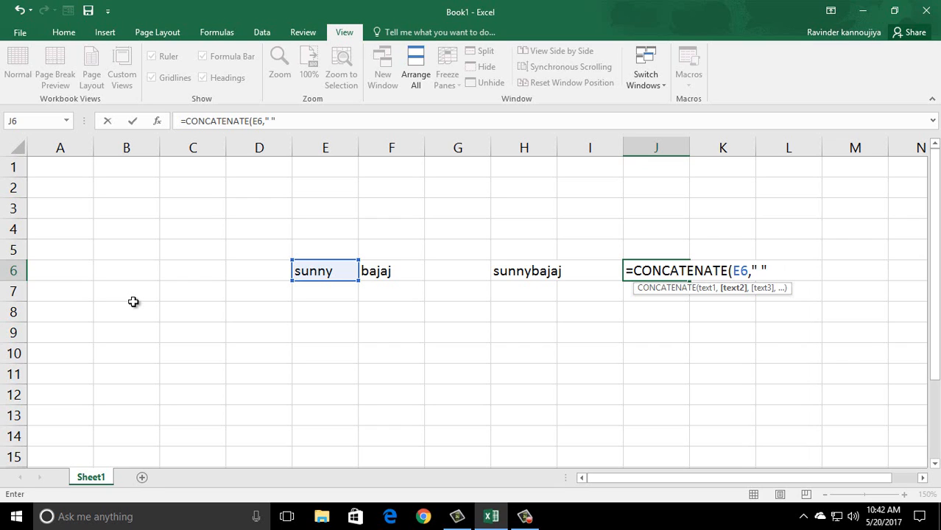
text(,)
key(Left)
key(Left)
key(Left)
key(Left)
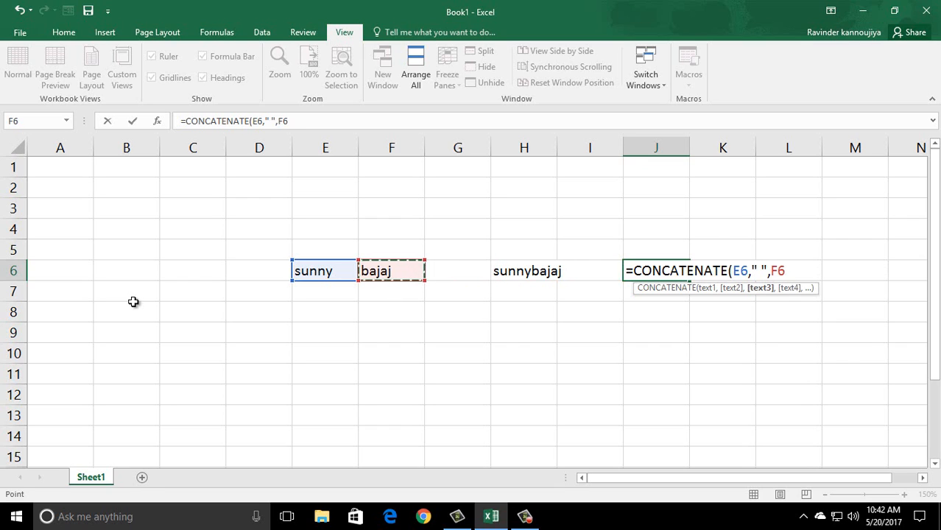
text())
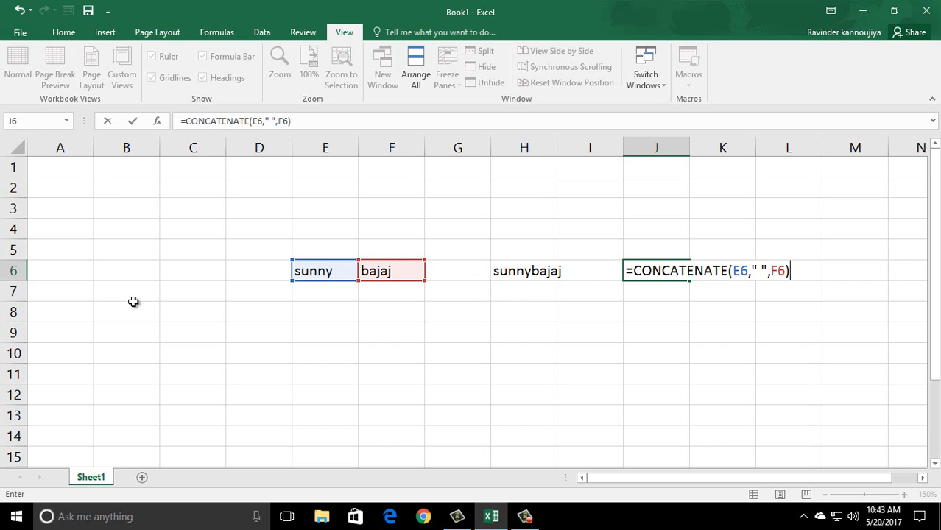
key(Return)
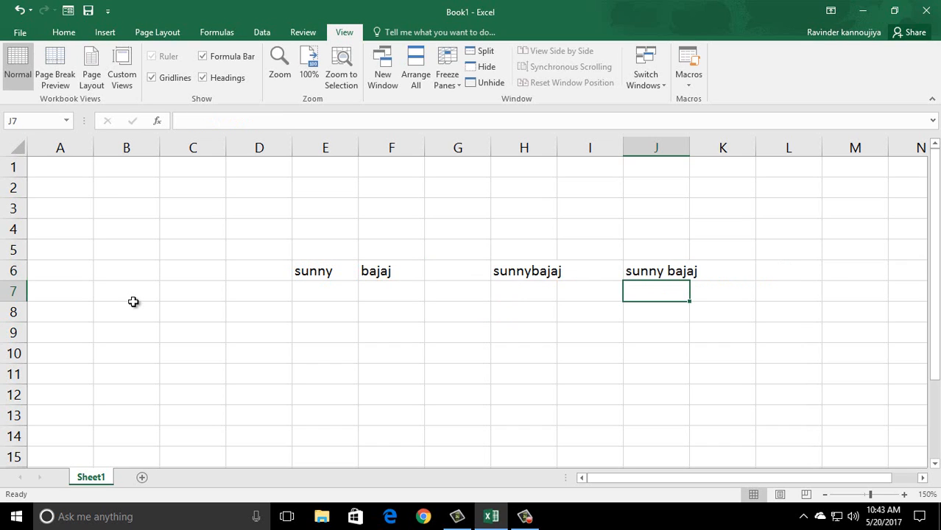
key(Up)
key(Down)
key(Up)
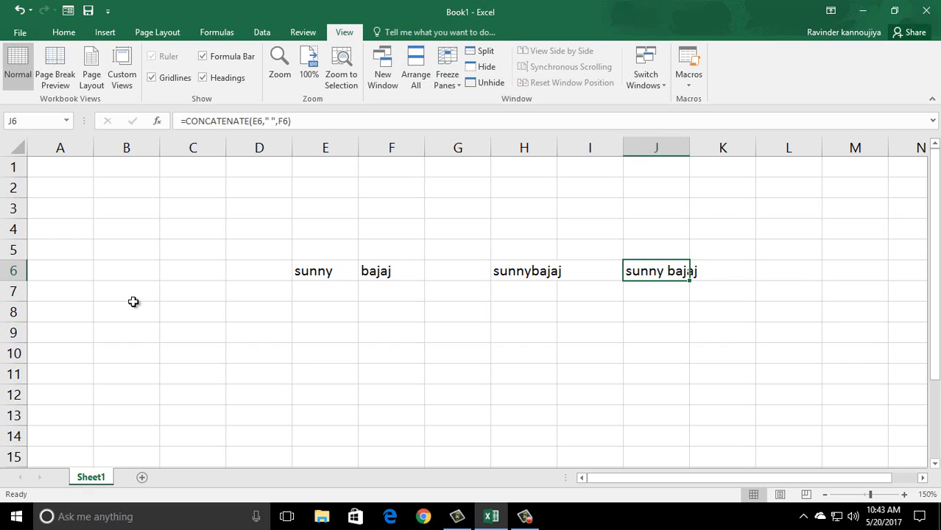
key(Right)
key(Right)
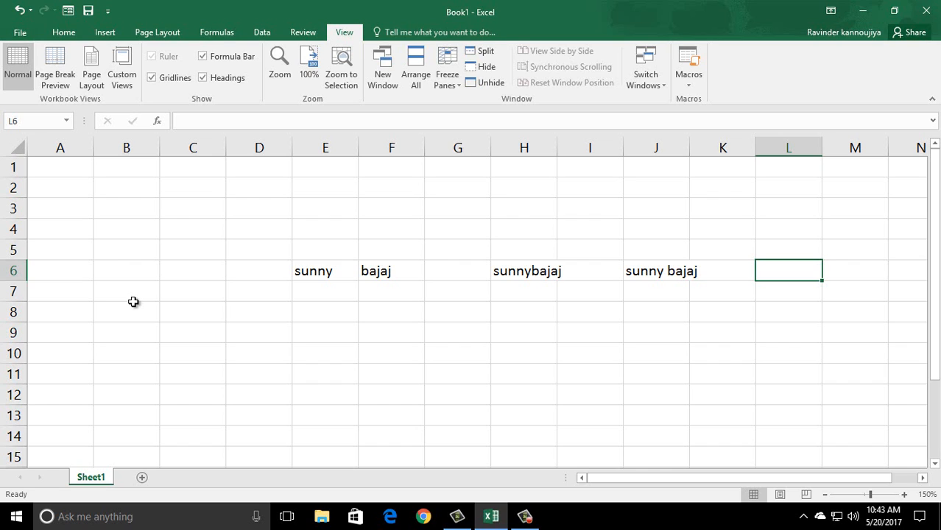
- Start =PROPER(CONCATENATE(E6," " in L6, declining Excel's formula correction prompt
text(=prop)
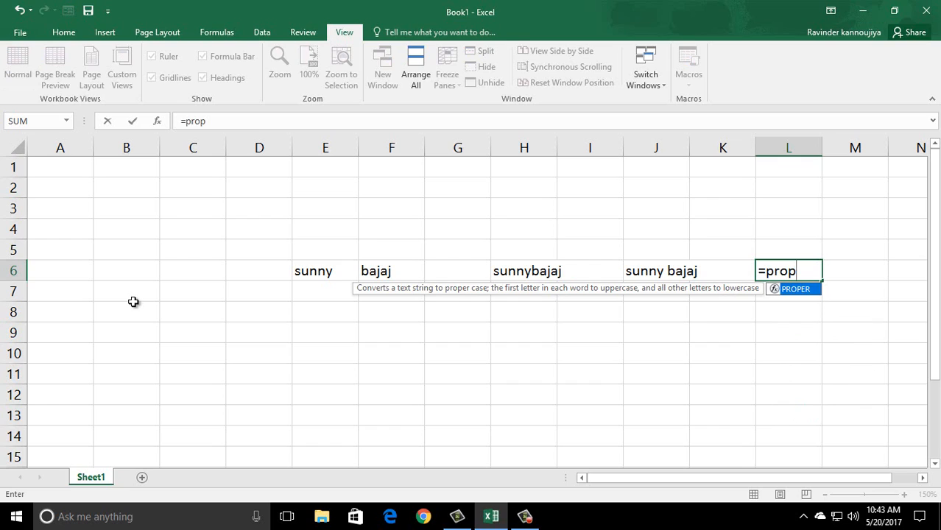
key(Tab)
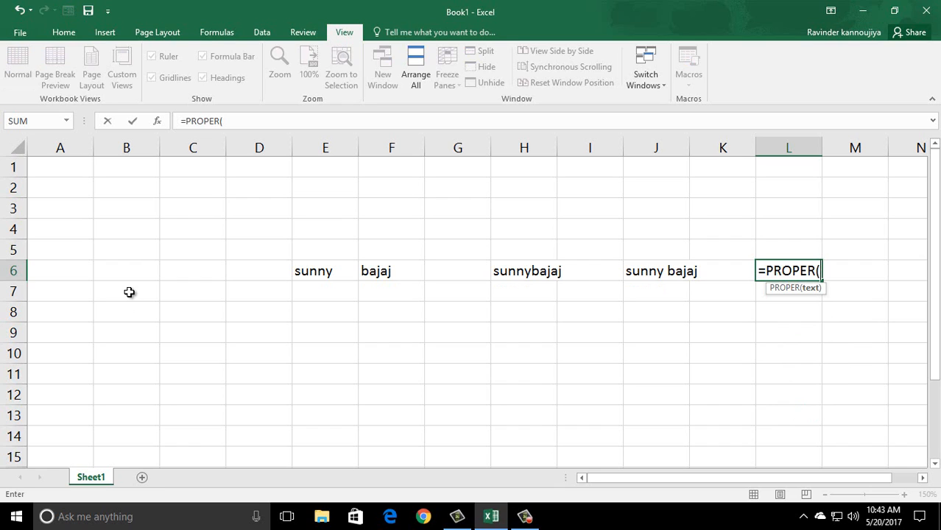
text(con)
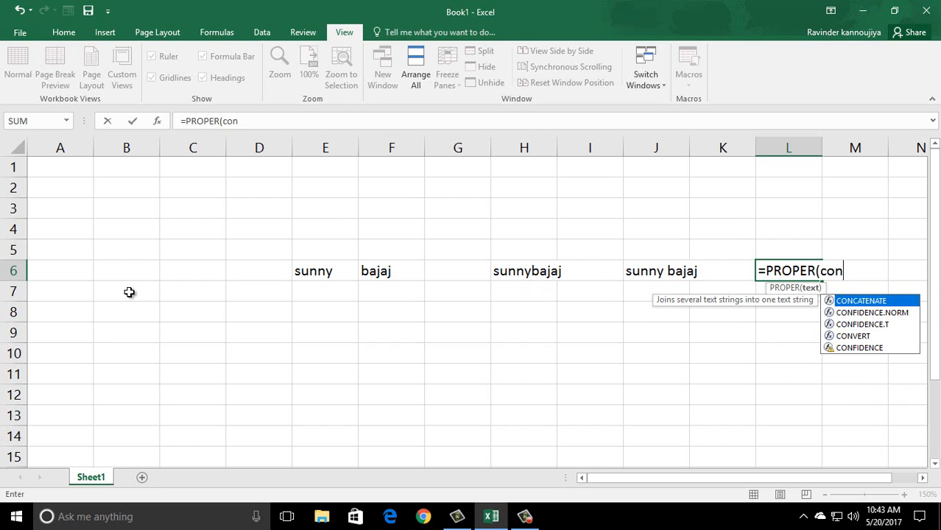
key(Tab)
key(Left)
key(Left)
key(Left)
key(Left)
key(Left)
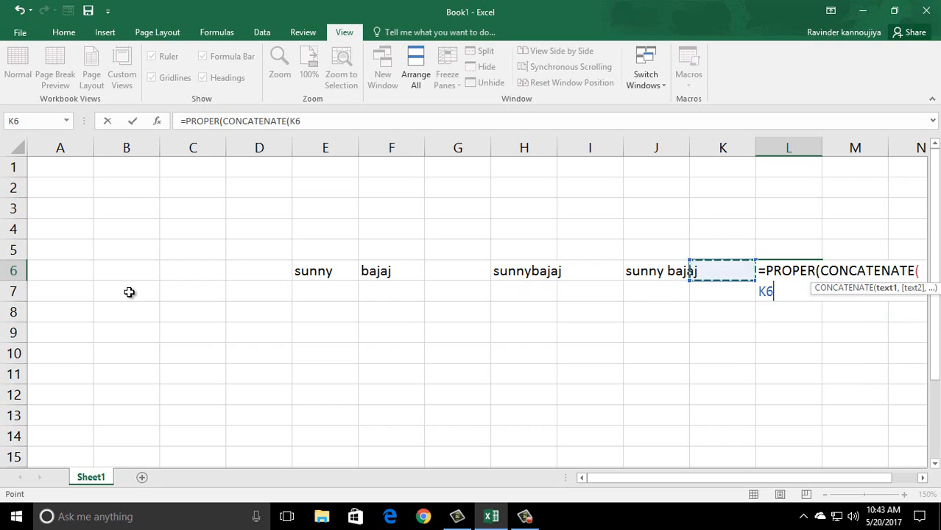
key(Left)
key(Left)
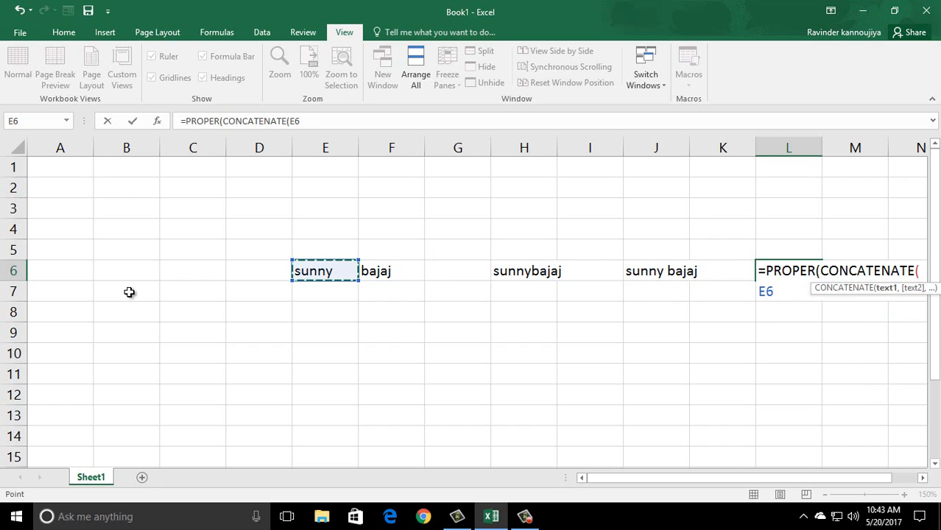
text(,)
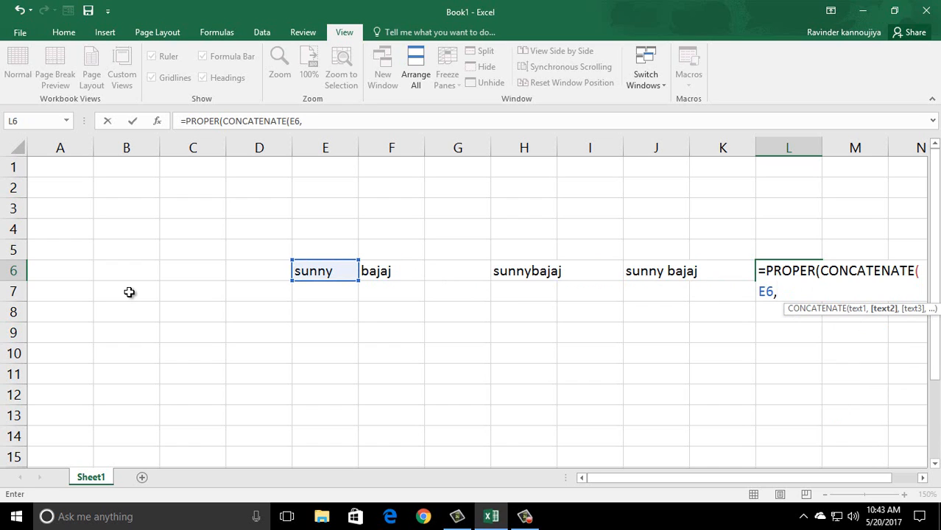
text(" ")
key(Return)
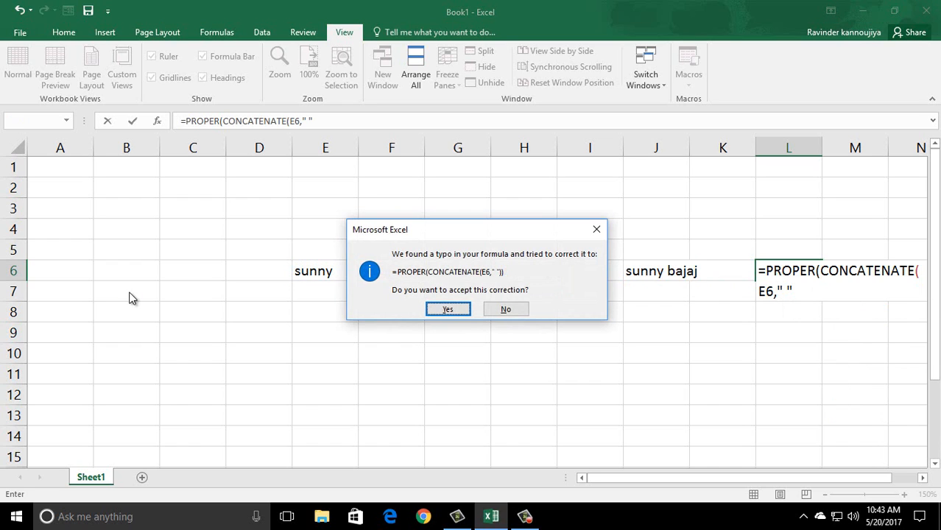
key(n)
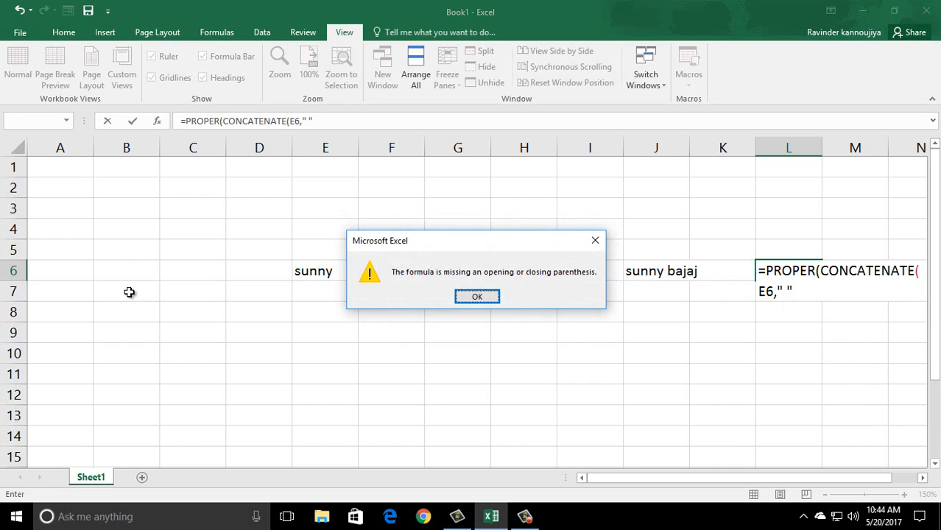
key(Return)
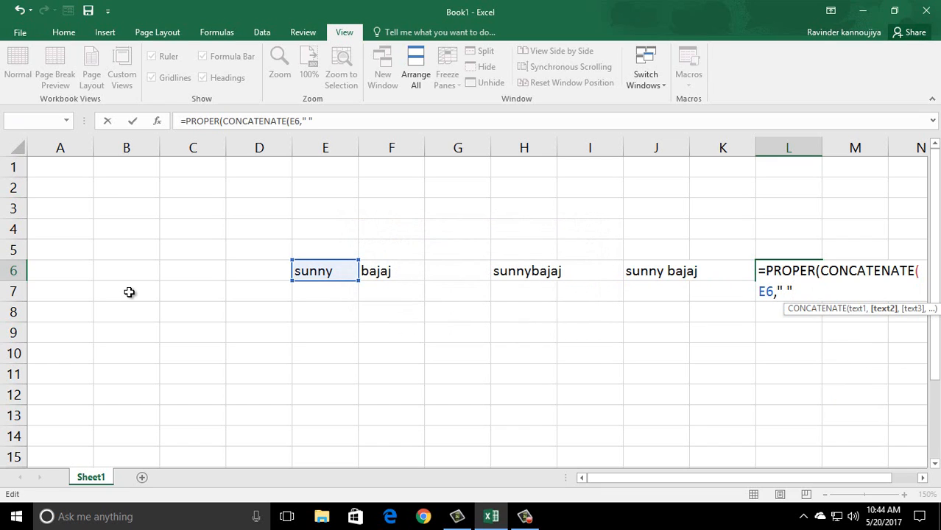
text(,)
key(F2)
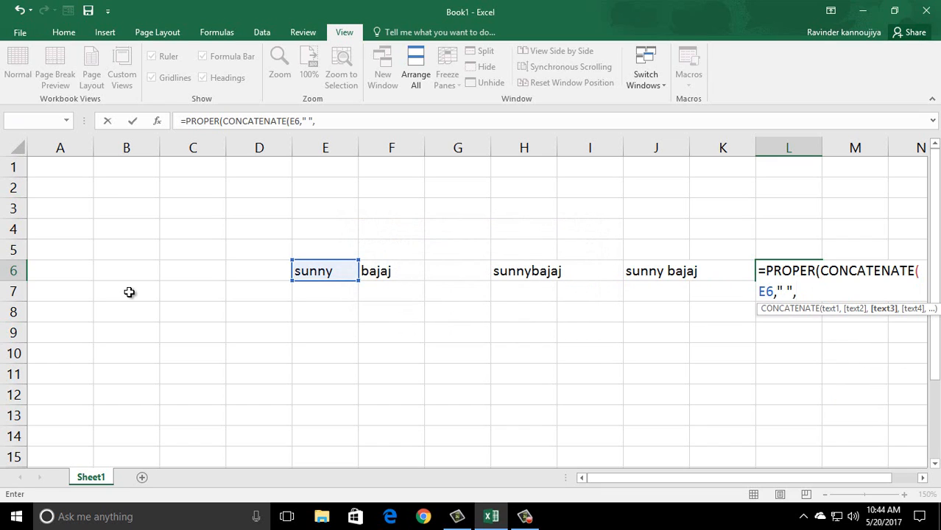
key(Left)
key(Left)
key(Left)
key(Left)
key(Left)
key(Left)
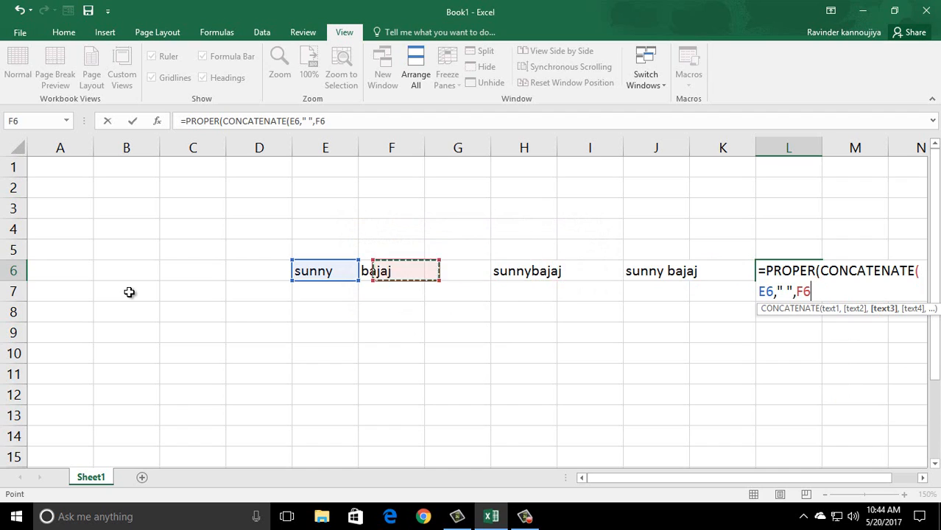
text())
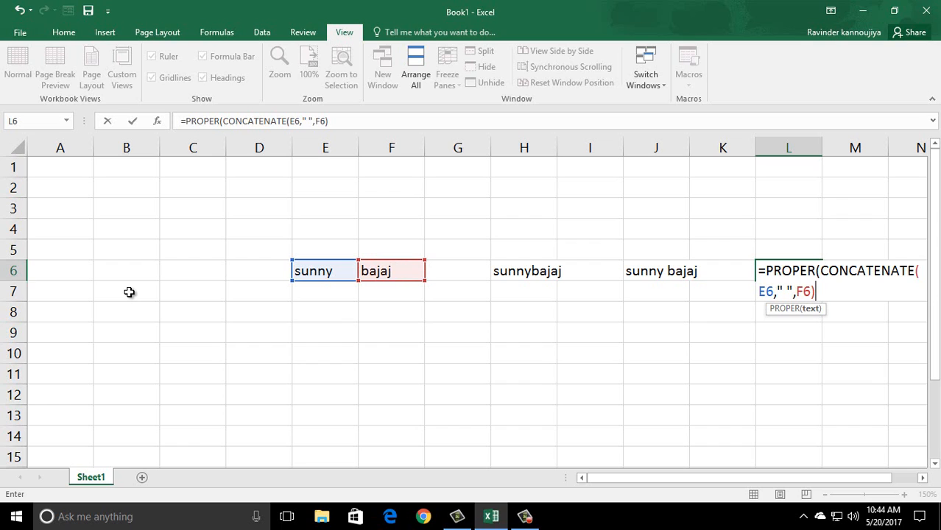
text())
key(Return)
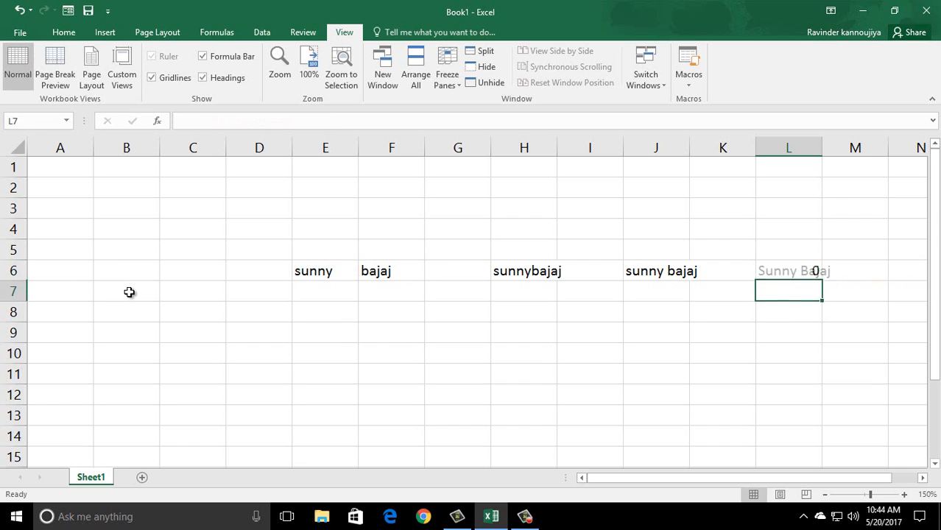
key(Up)
key(Down)
key(Up)
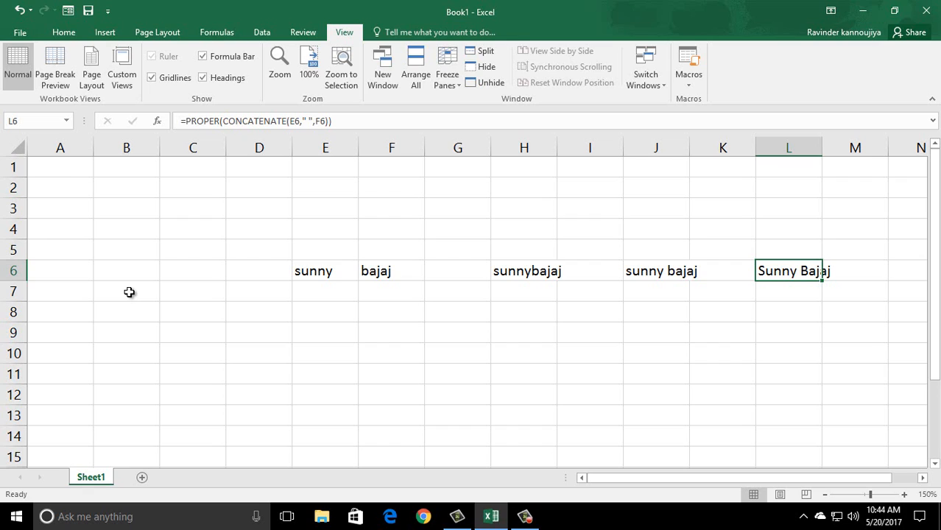
key(Down)
key(Down)
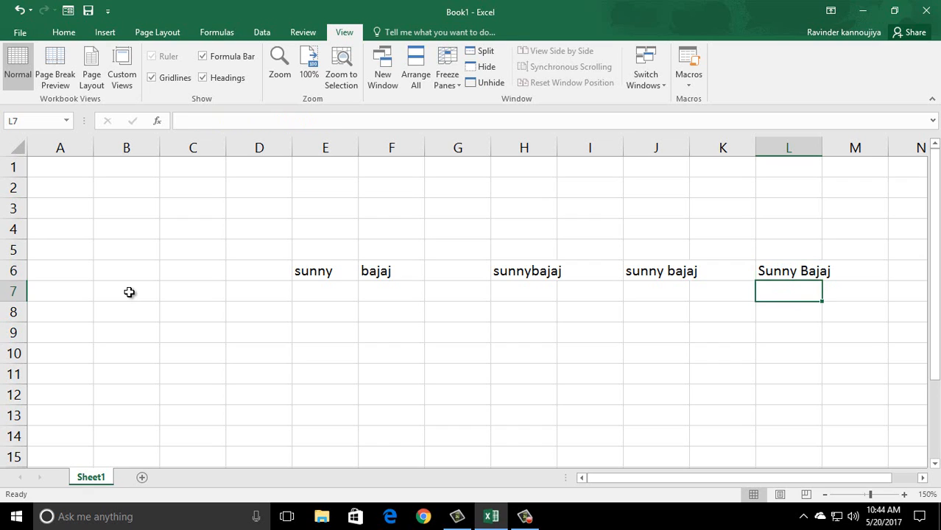
key(Left)
key(Left)
key(Left)
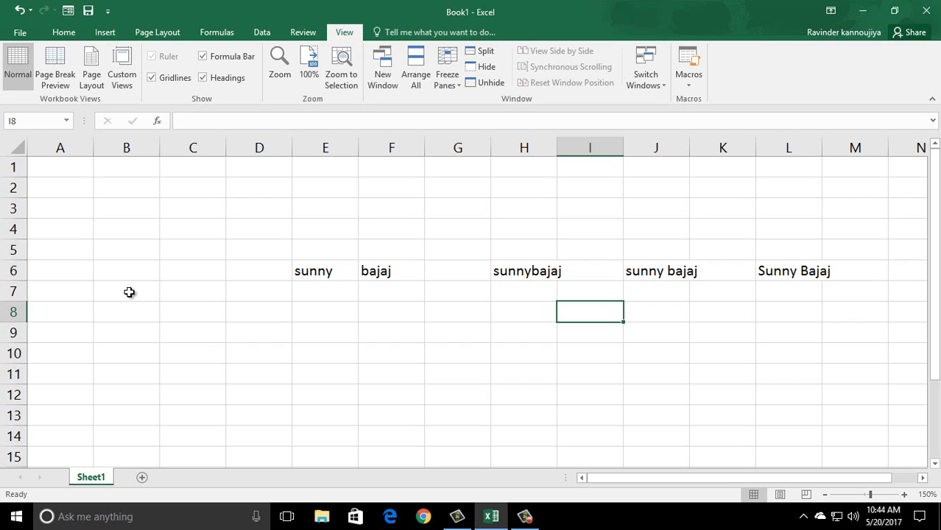
key(Left)
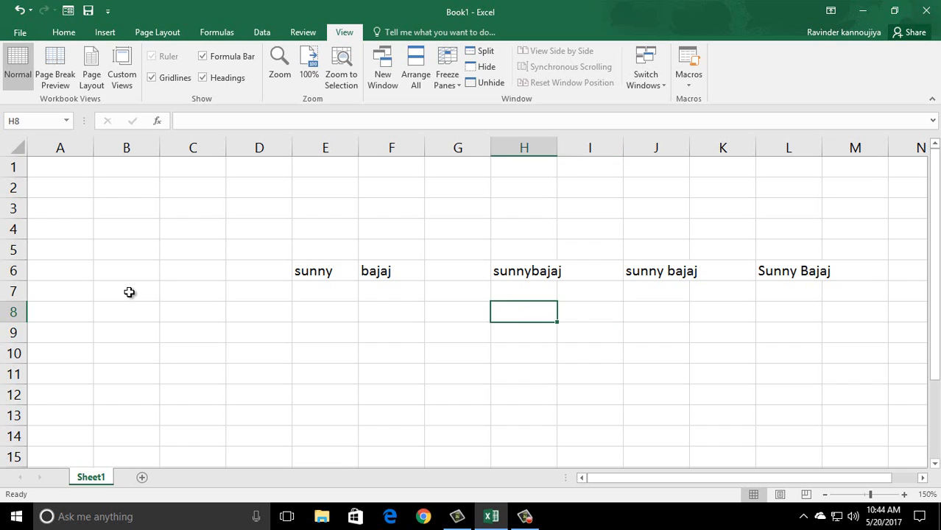
text(=)
key(Left)
key(Left)
key(Left)
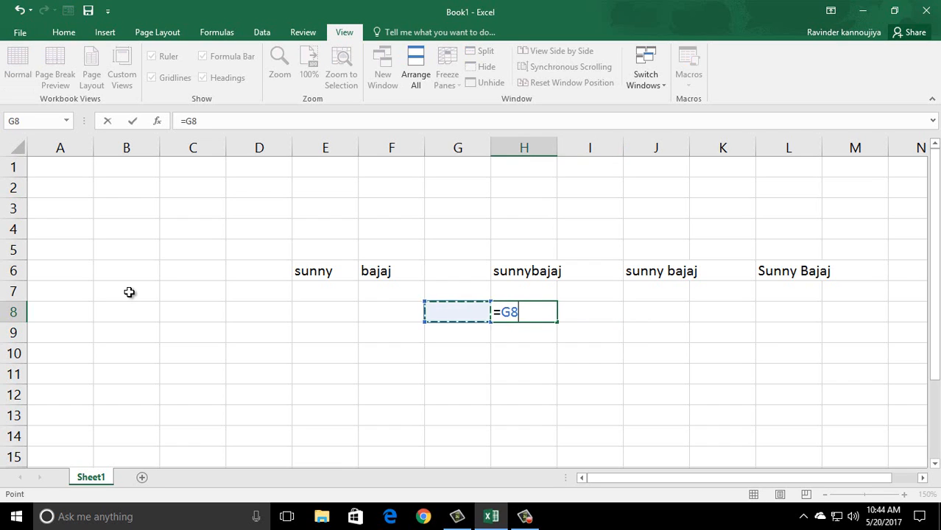
key(Up)
key(Up)
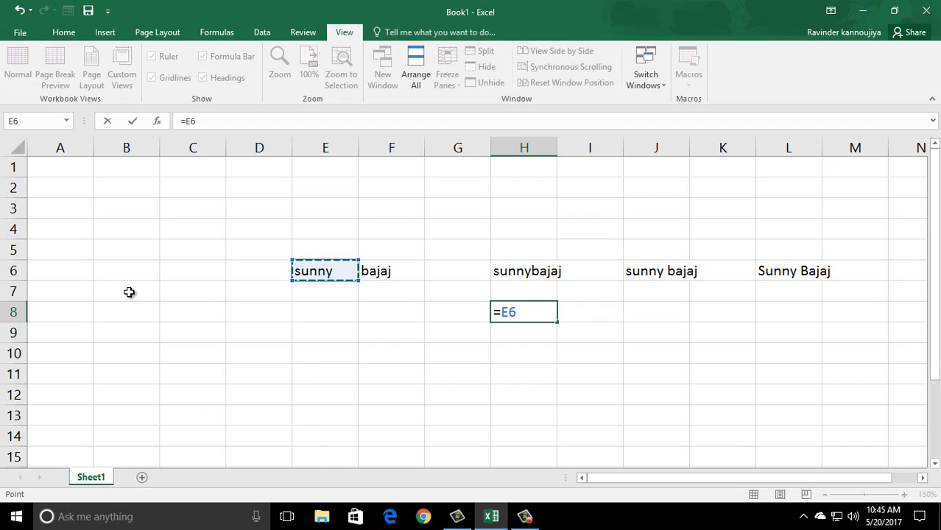
text(&)
key(Left)
key(Left)
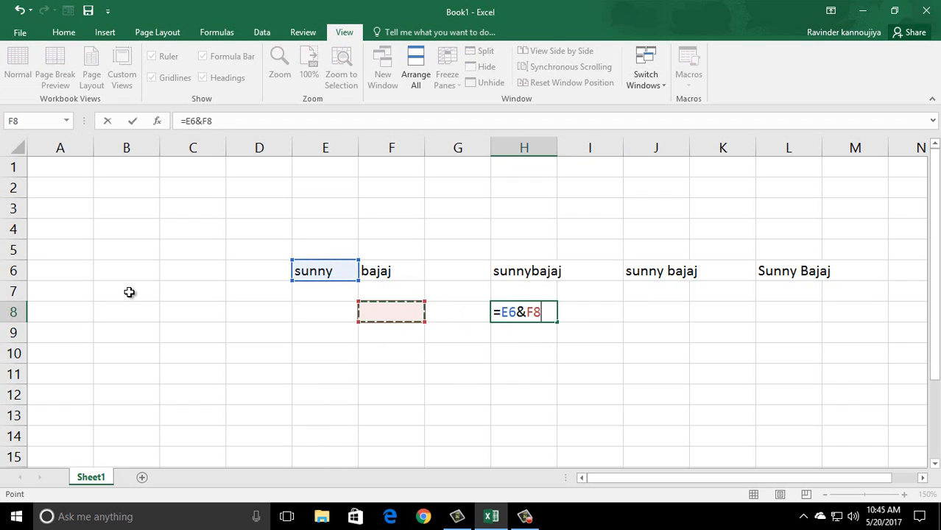
key(Up)
key(Up)
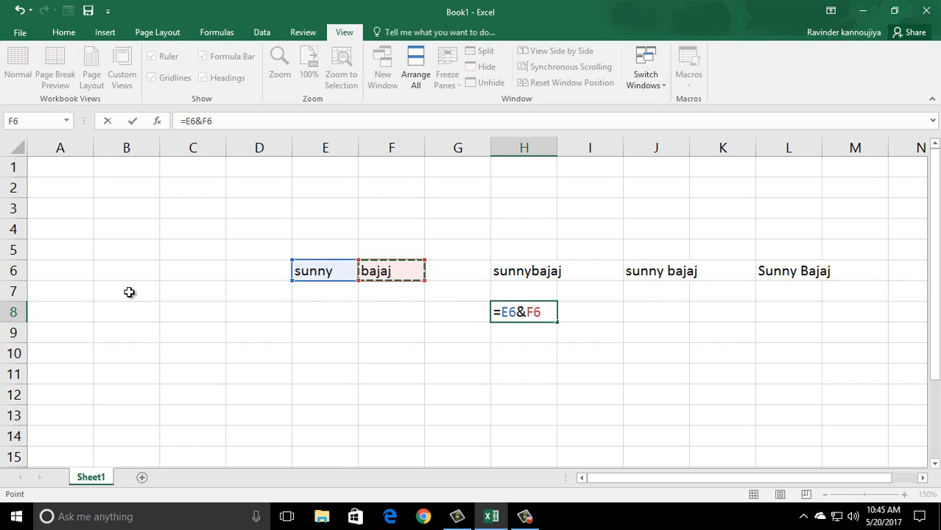
key(Return)
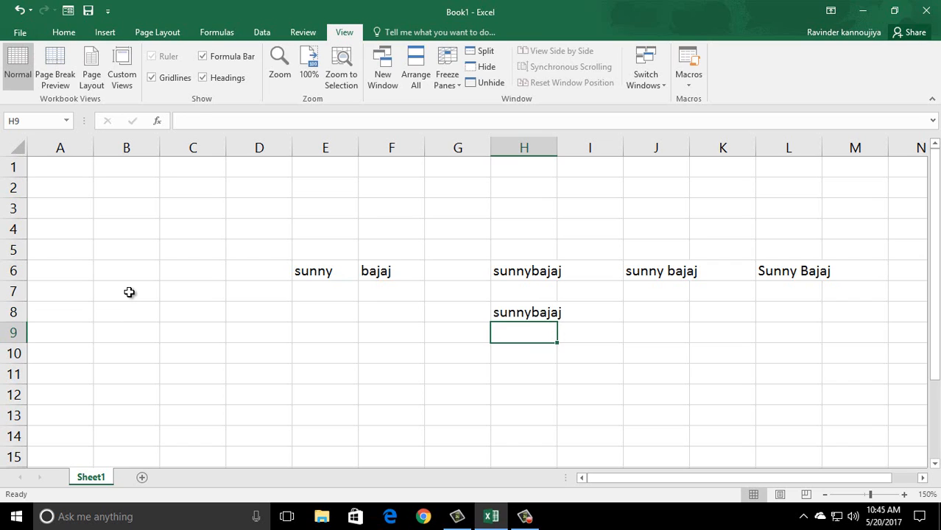
key(Up)
key(Return)
key(Up)
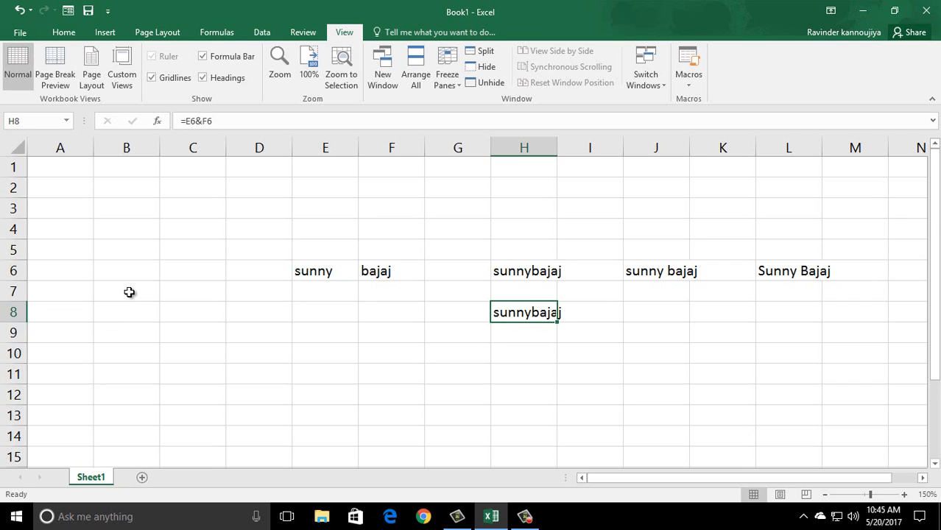
key(Right)
key(Right)
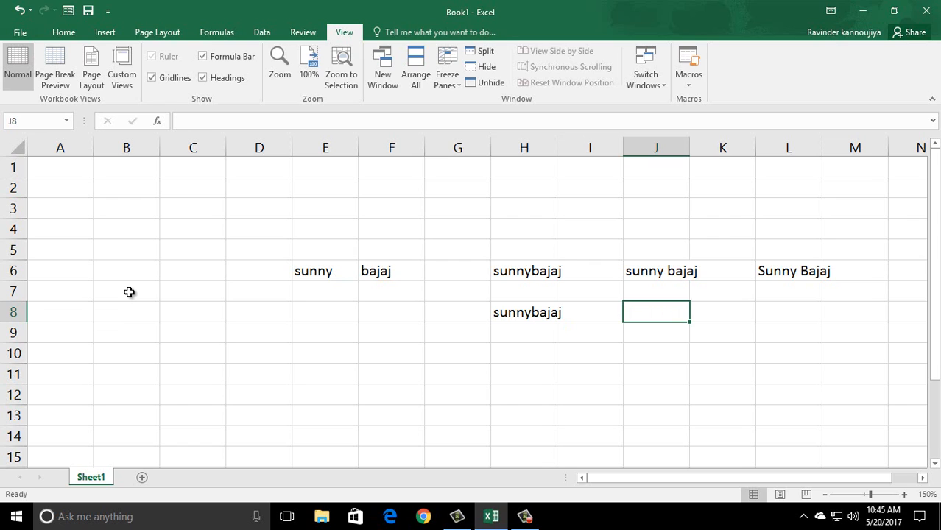
text(=)
key(Left)
key(Left)
key(Left)
key(Left)
key(Left)
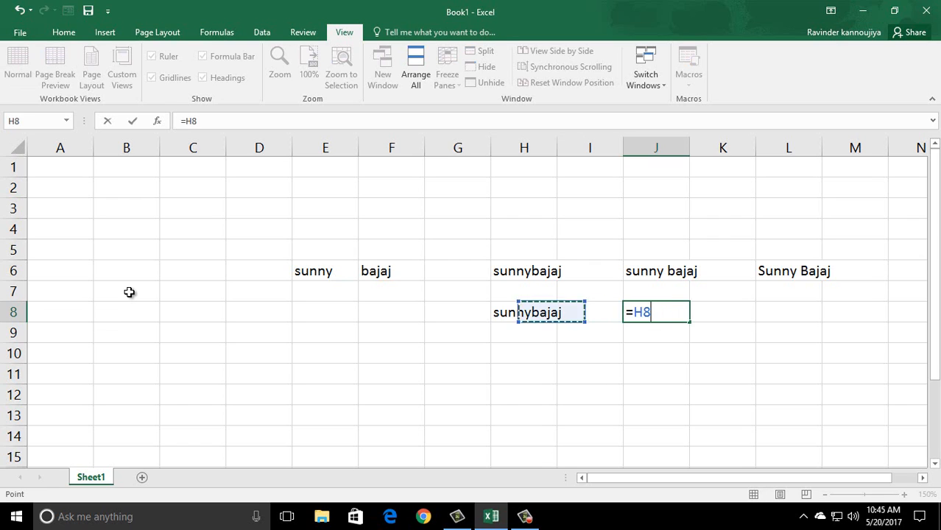
key(Up)
key(Up)
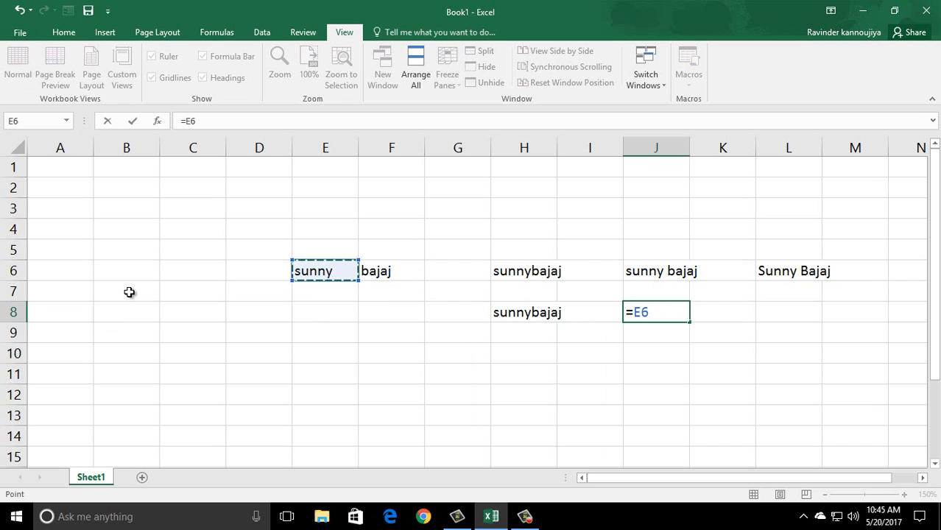
text(&" ")
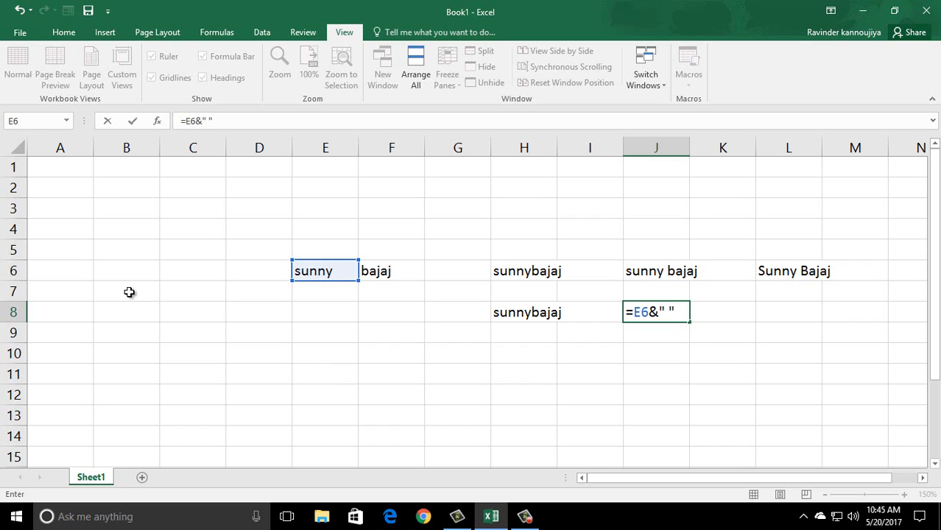
text(&)
key(Left)
key(Left)
key(Left)
key(Left)
key(Up)
key(Up)
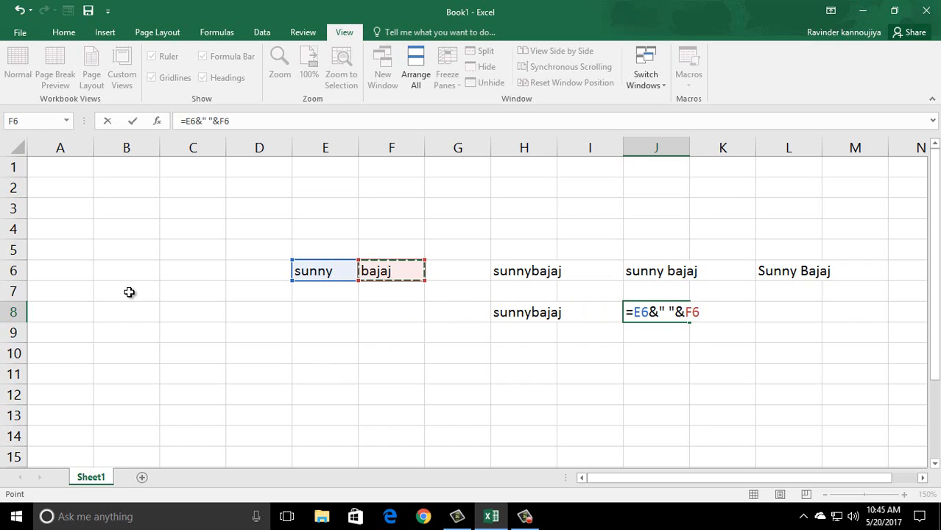
key(Return)
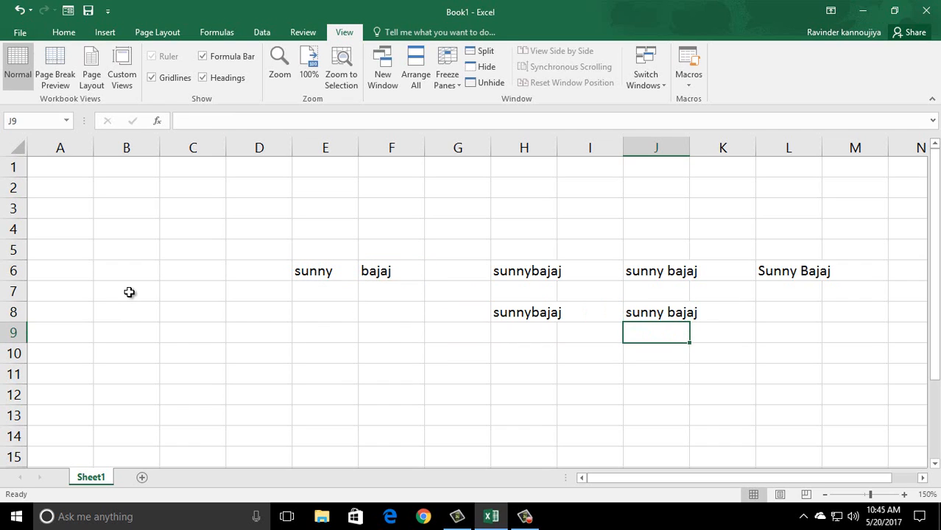
key(Up)
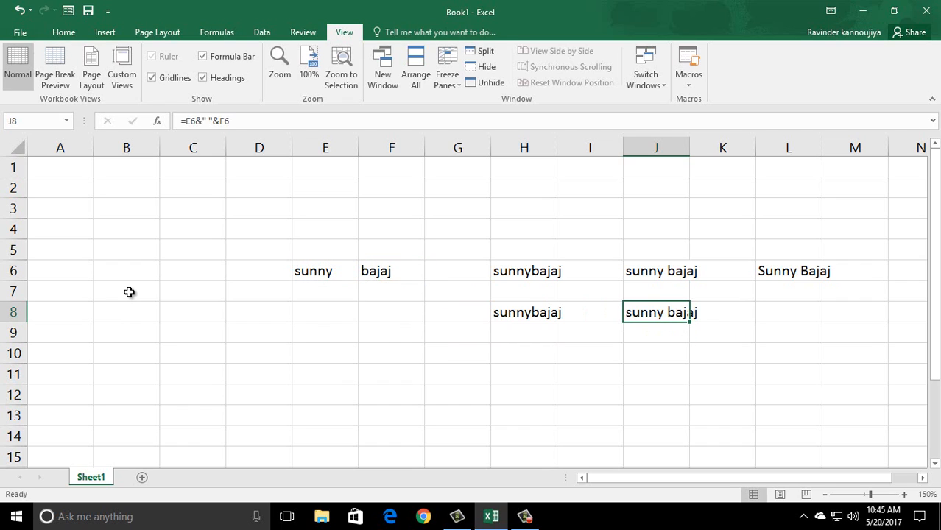
key(Right)
key(Right)
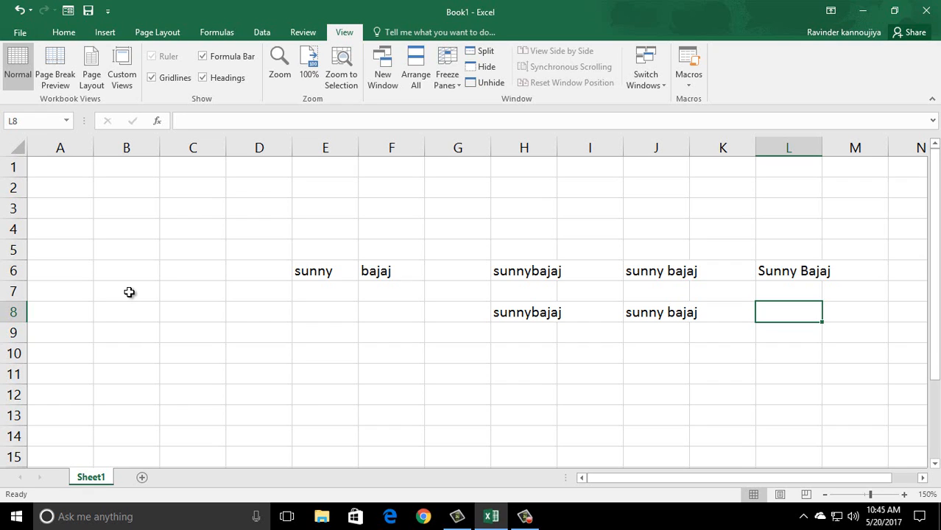
text(=upp)
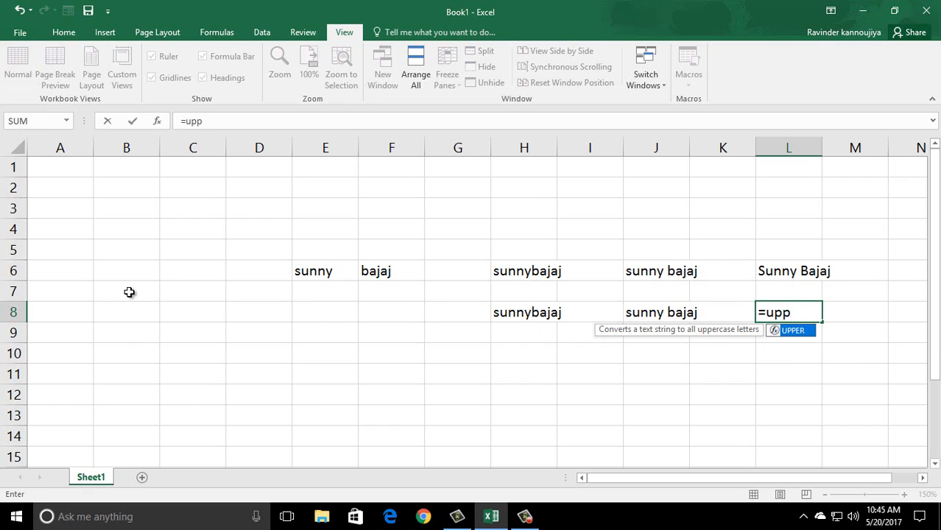
text(er)
key(Tab)
key(Left)
key(Left)
key(Left)
key(Left)
key(Left)
key(Left)
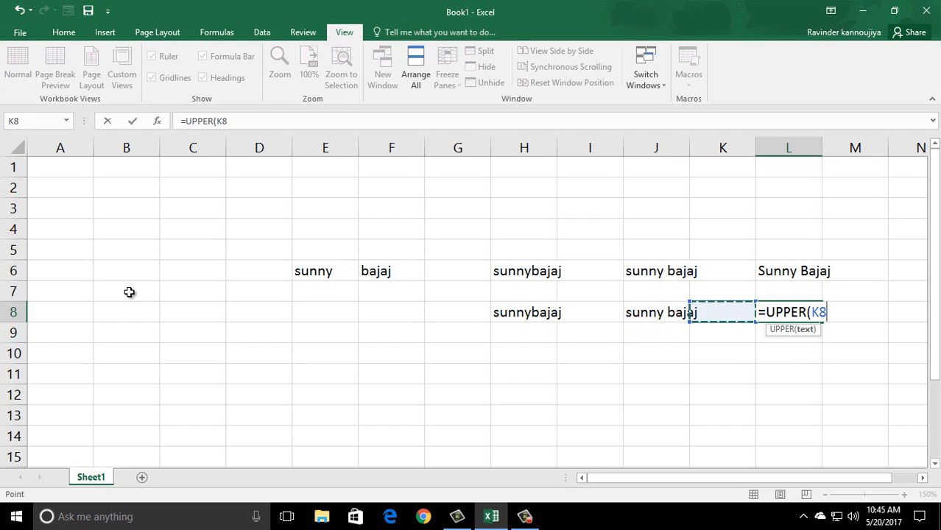
key(Up)
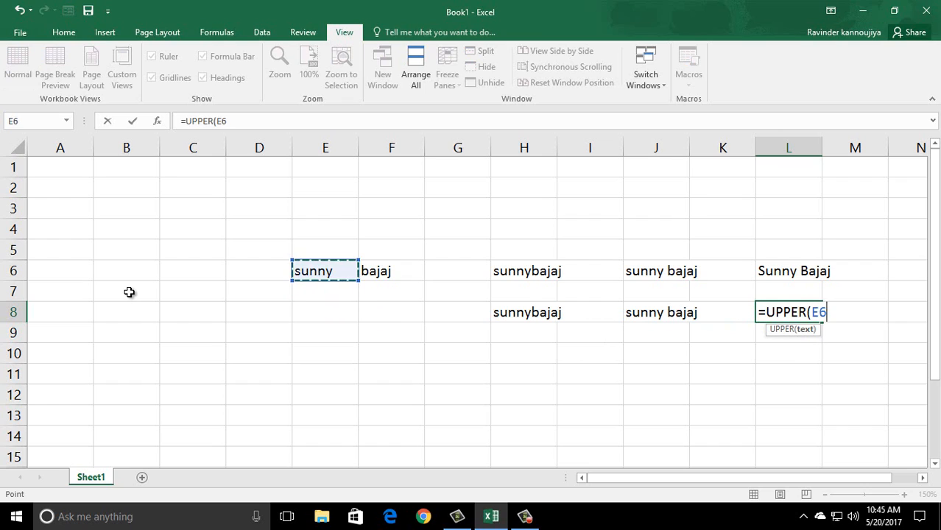
text(&")
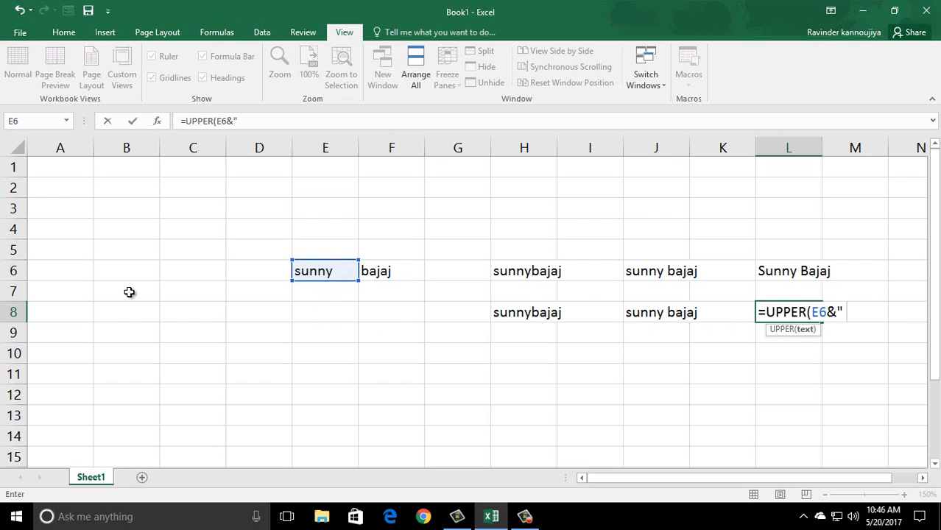
text( "&)
key(Left)
key(Left)
key(Left)
key(Left)
key(Left)
key(Left)
key(Up)
key(Up)
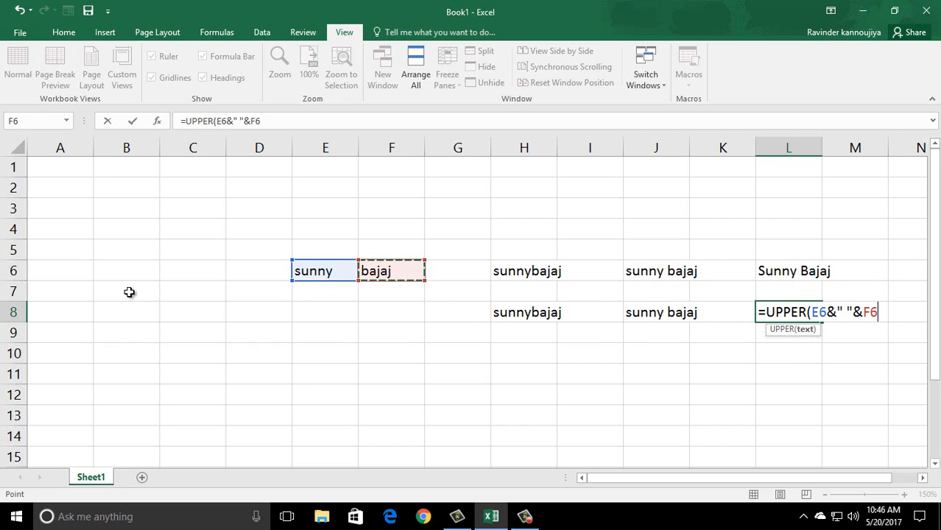
text())
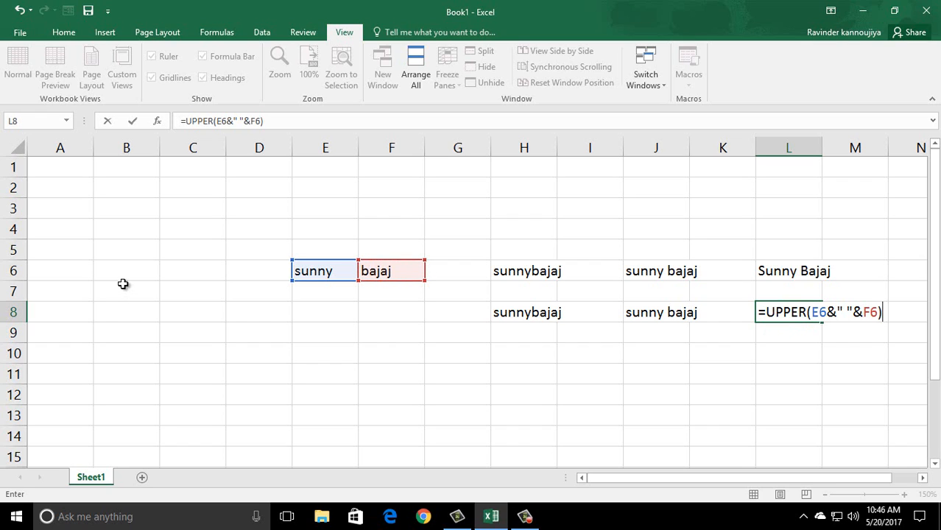
key(Return)
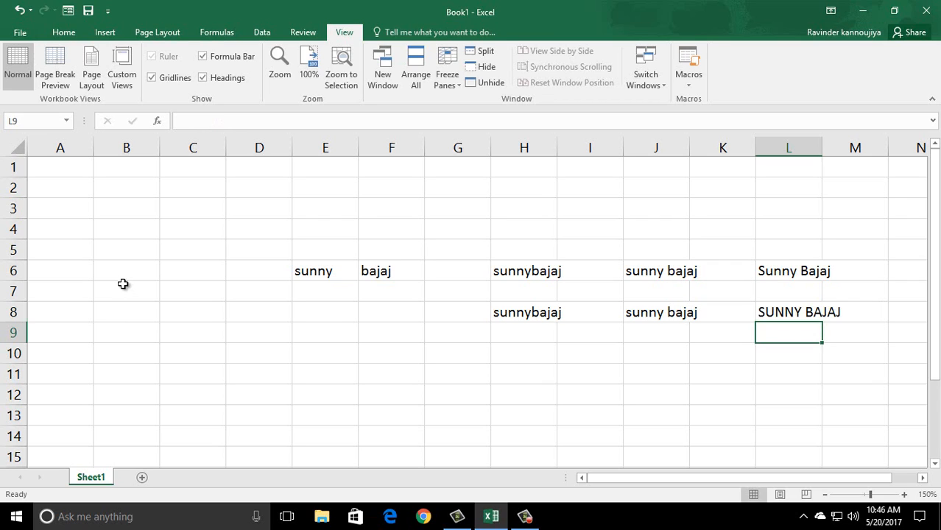
key(Left)
key(Left)
key(Left)
key(Left)
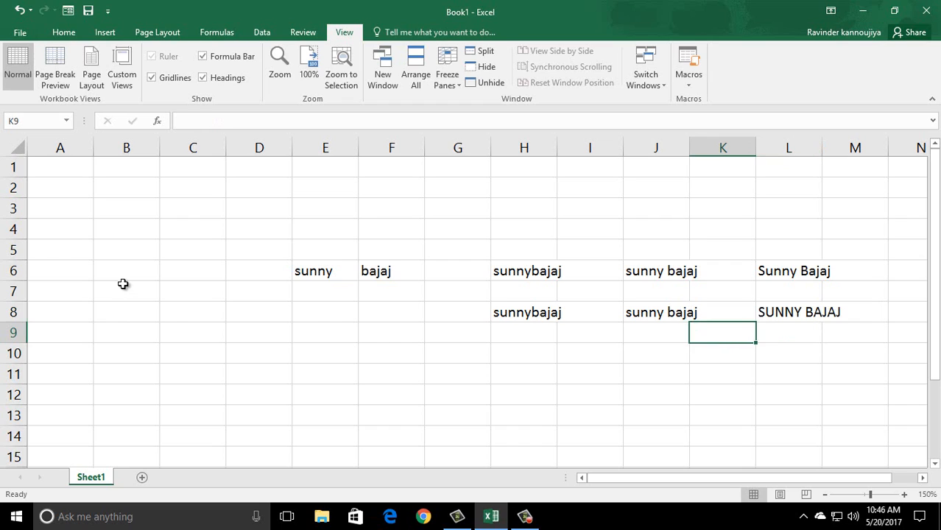
key(Up)
key(Up)
key(Up)
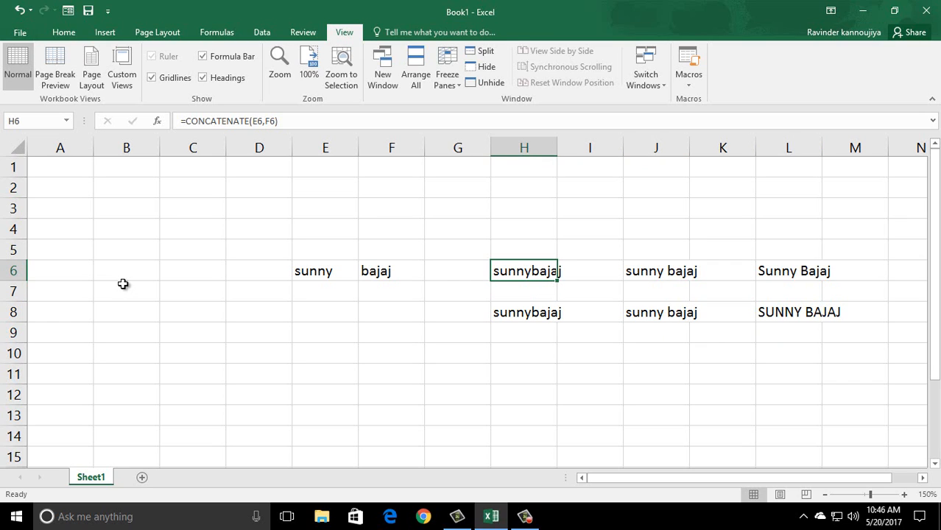
key(Left)
key(Left)
key(Right)
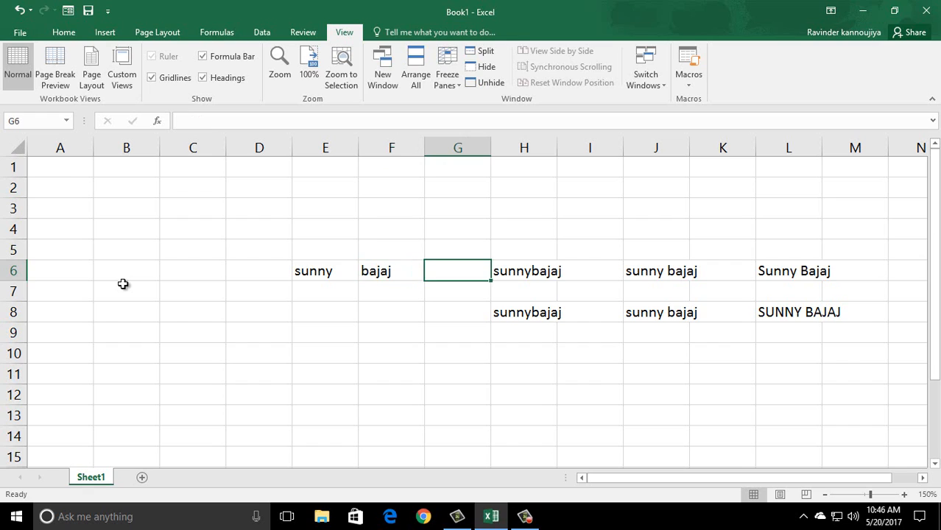
key(Down)
key(Down)
key(Left)
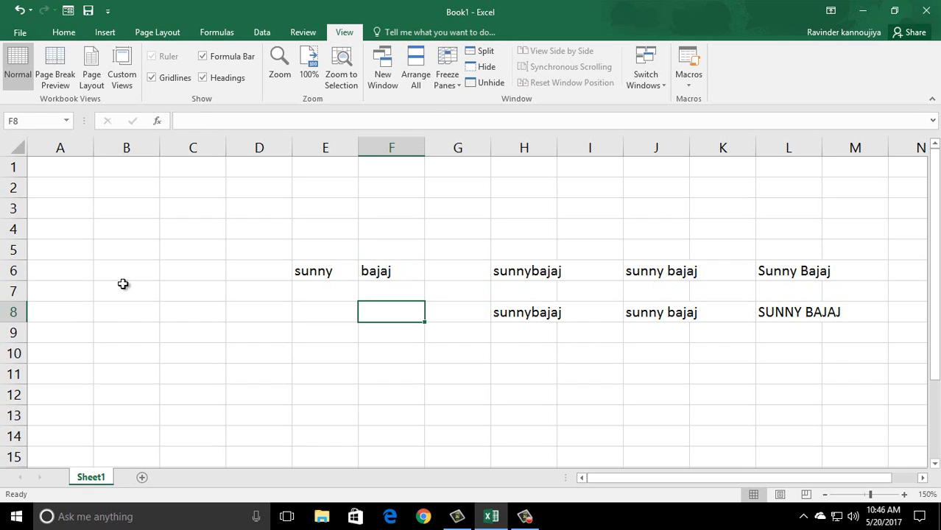